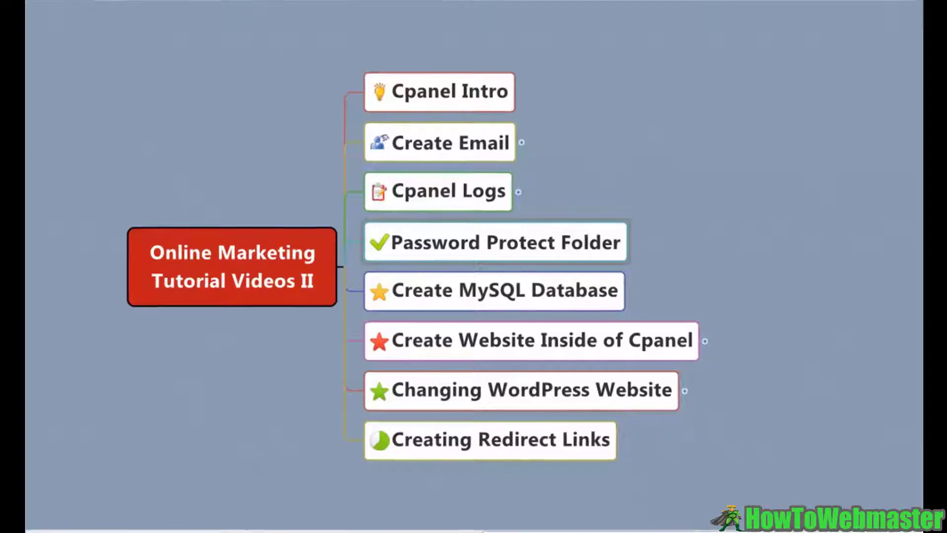
- Select the 'Password Protect Folder' node in the tutorial mind map
click(563, 248)
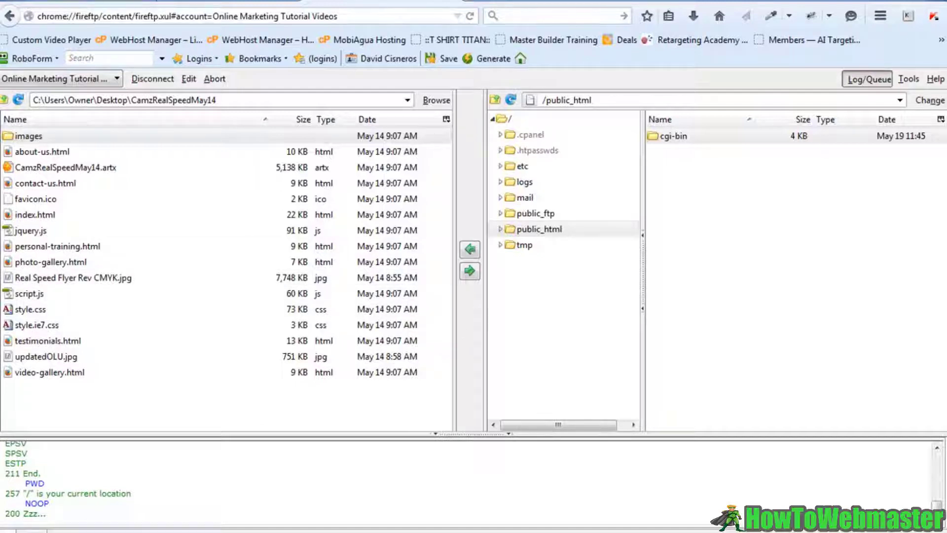
- Upload the local Banner Issues folder into the remote /public_html directory and select it
drag(115, 182, 706, 239)
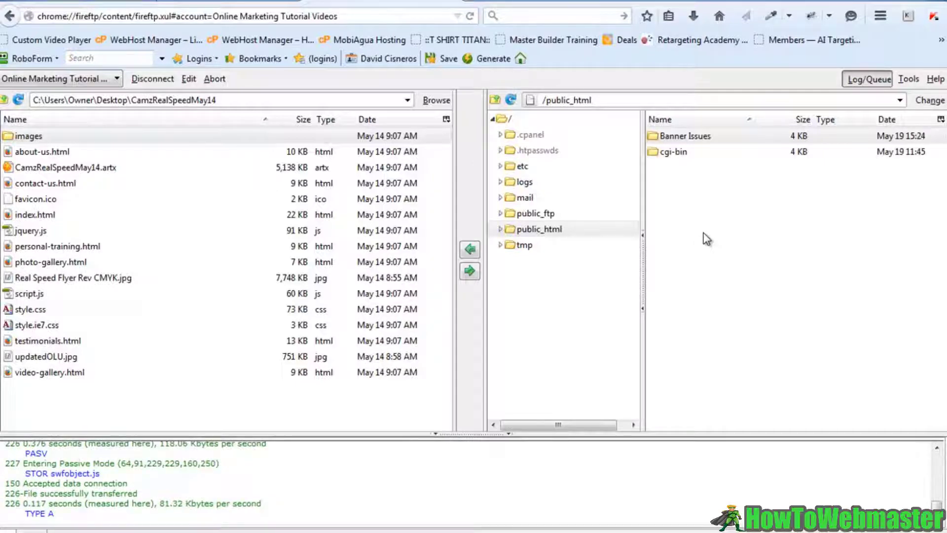
click(689, 139)
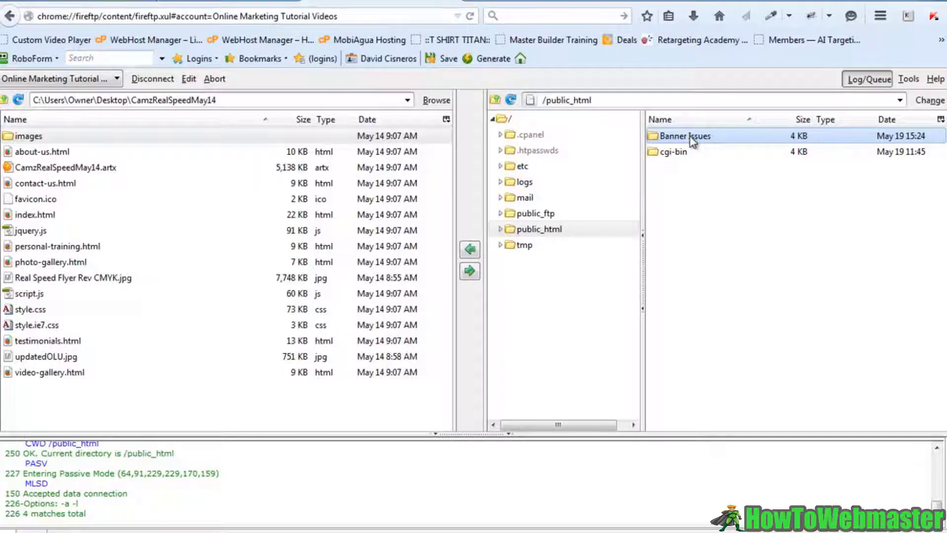
- Rename the remote 'Banner Issues' folder to 'Banner-Issues'
right_click(693, 142)
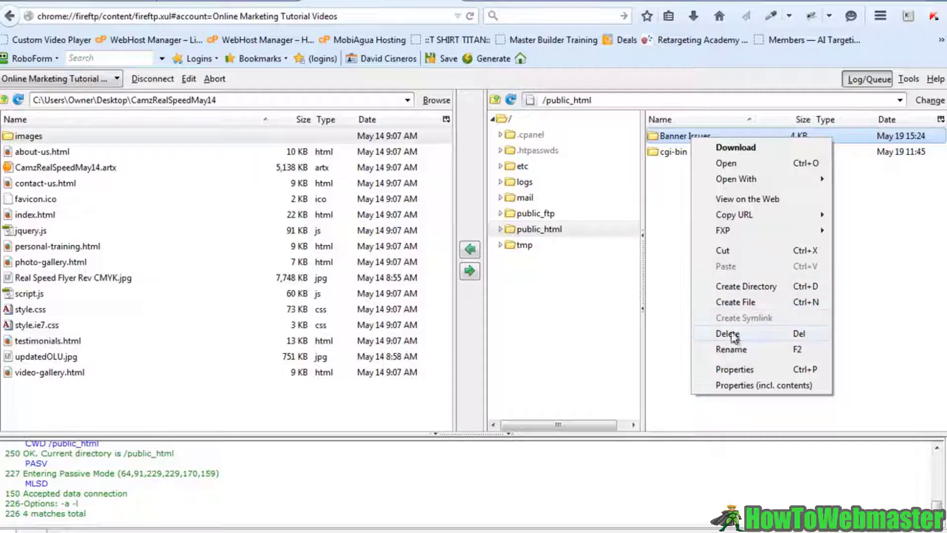
click(730, 349)
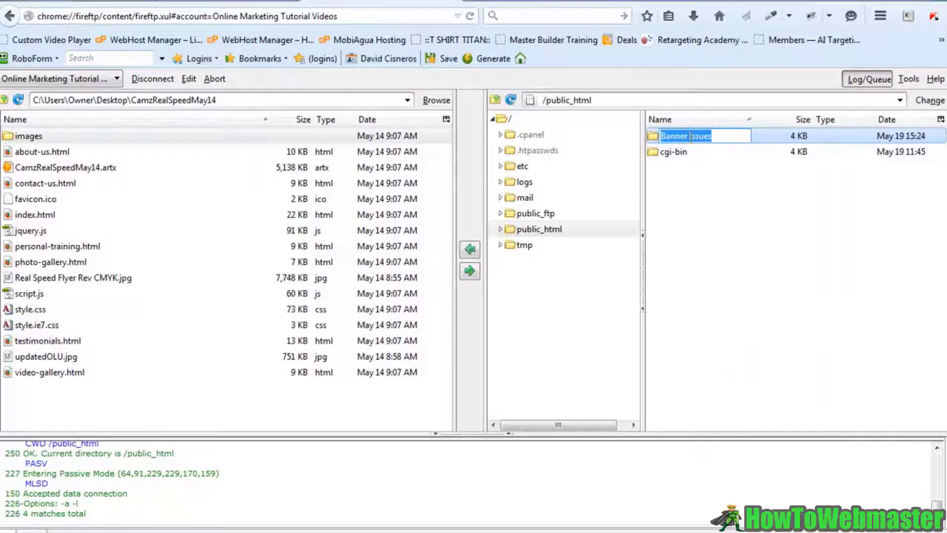
click(688, 136)
key(BackSpace)
text(-)
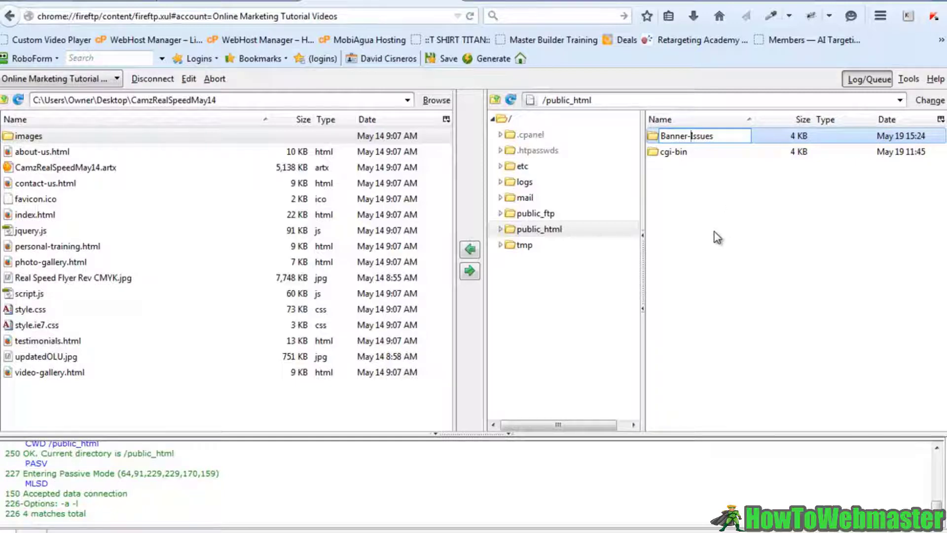
key(Return)
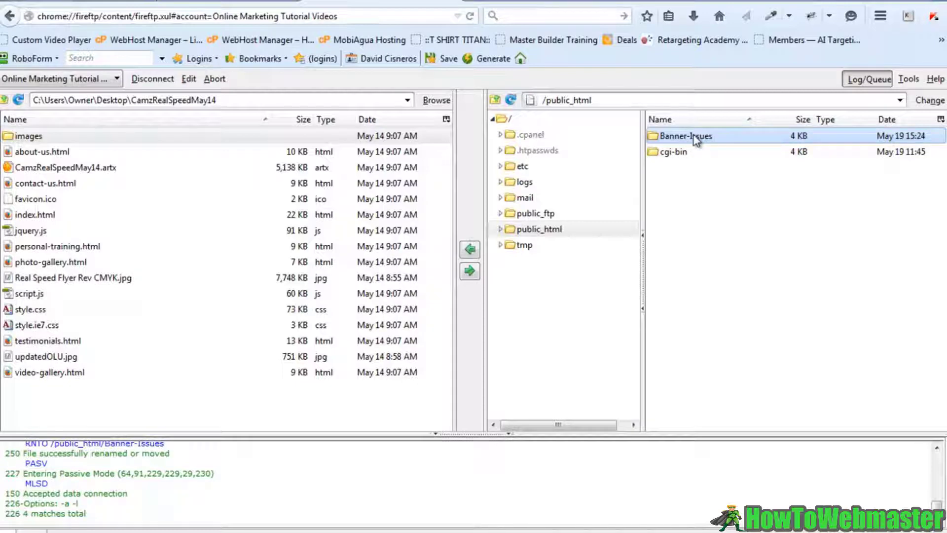
- From the cPanel home page's Security section, go to Password Protect Directories
click(207, 2)
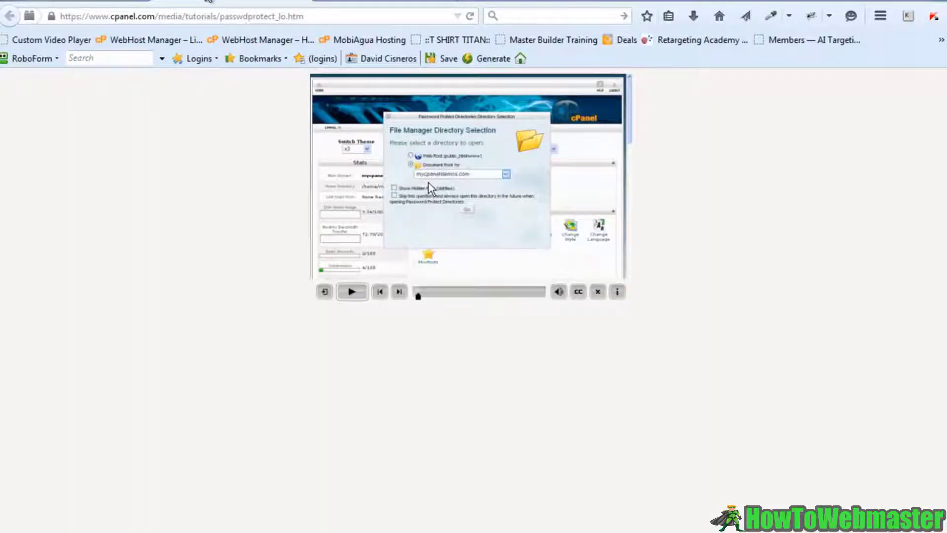
click(113, 2)
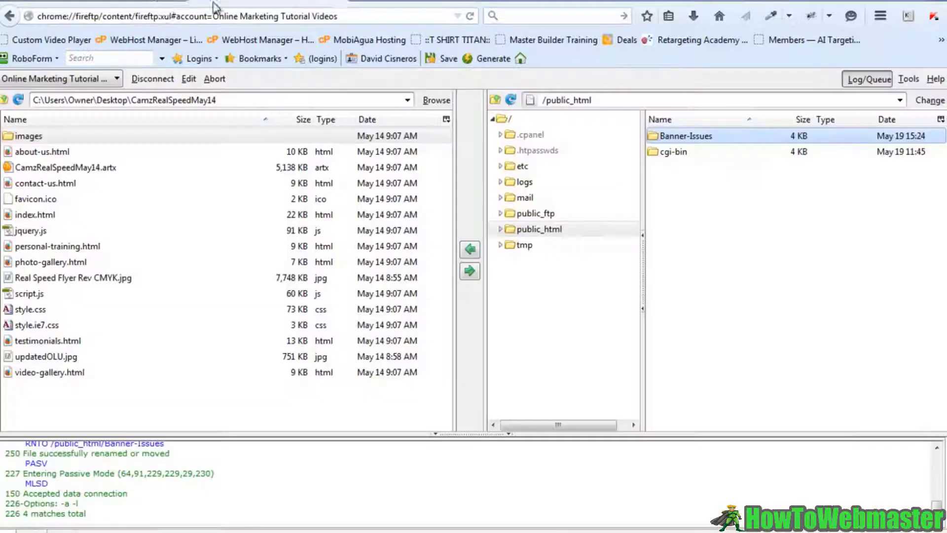
click(113, 3)
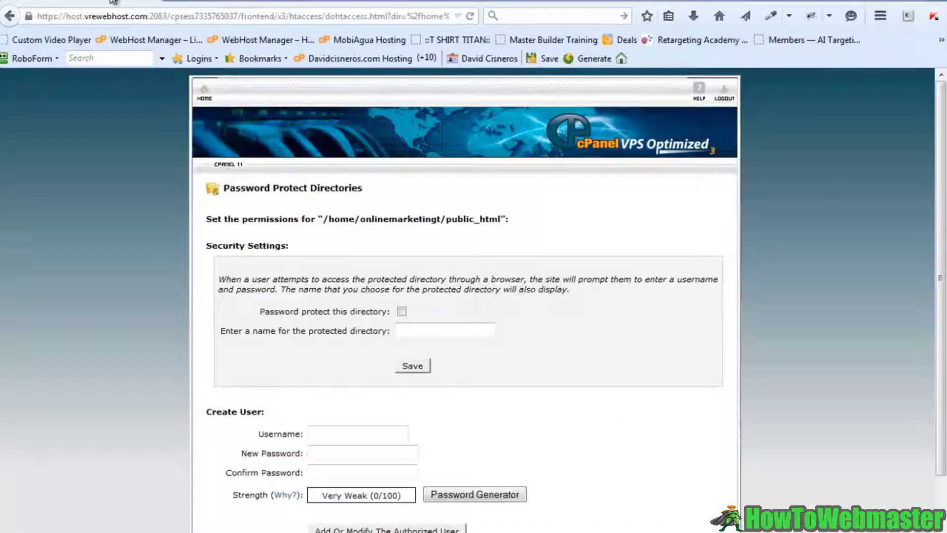
click(204, 101)
scroll(363, 312, down, 5)
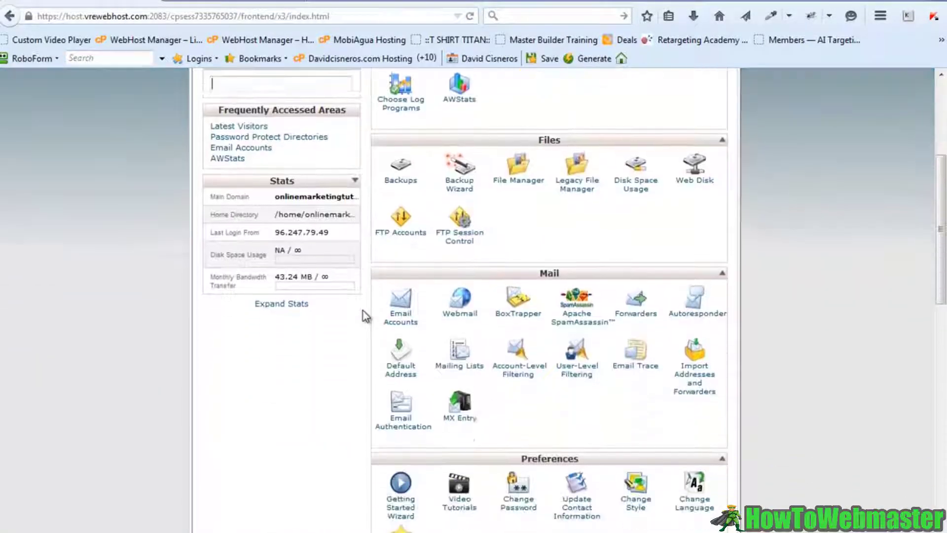
scroll(364, 316, down, 7)
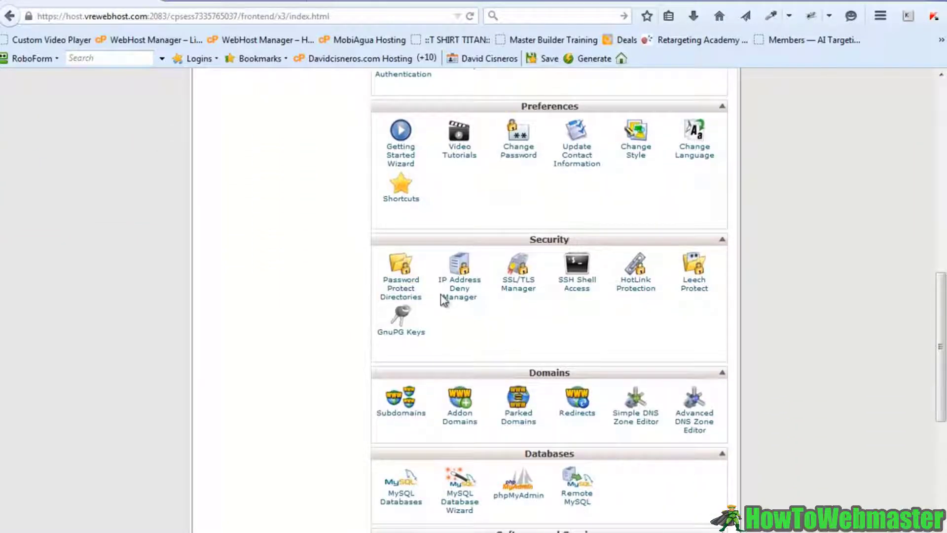
click(406, 293)
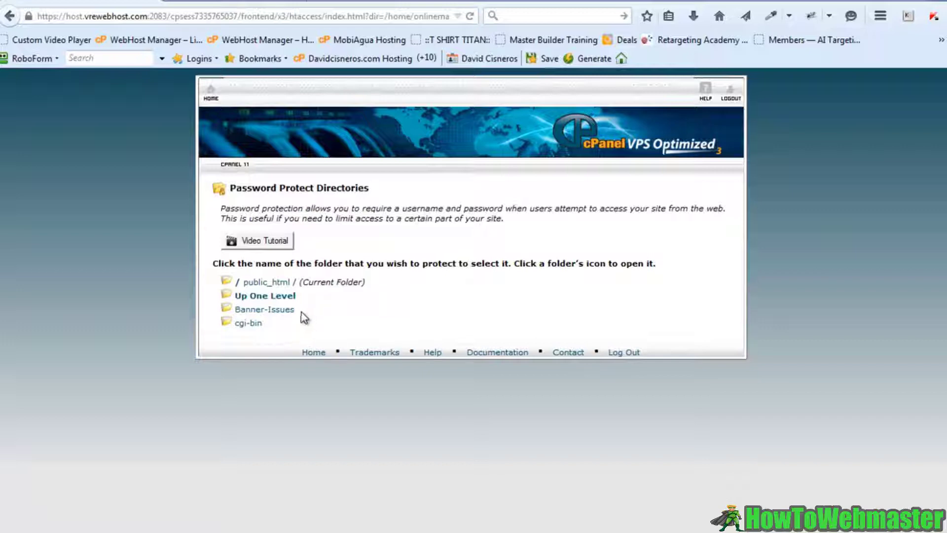
click(275, 284)
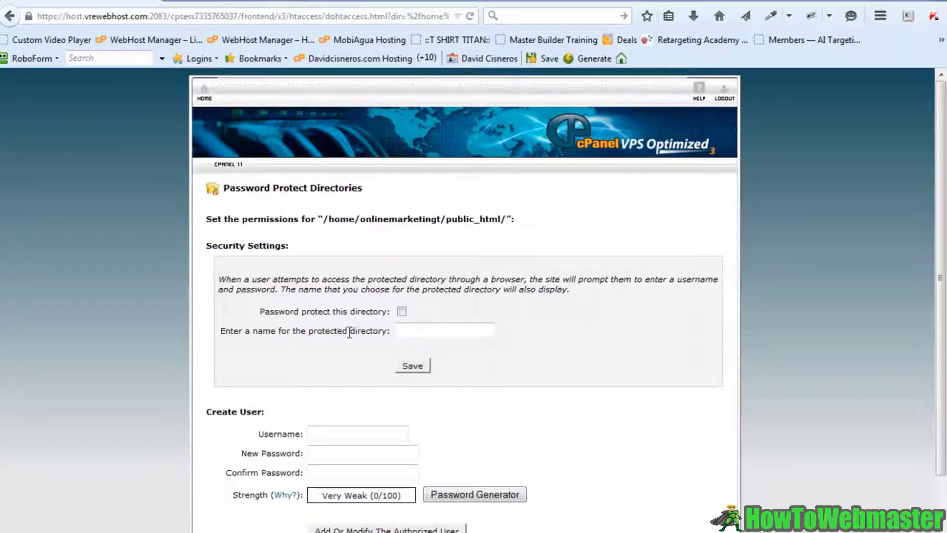
click(439, 330)
text(Ba)
key(BackSpace)
key(BackSpace)
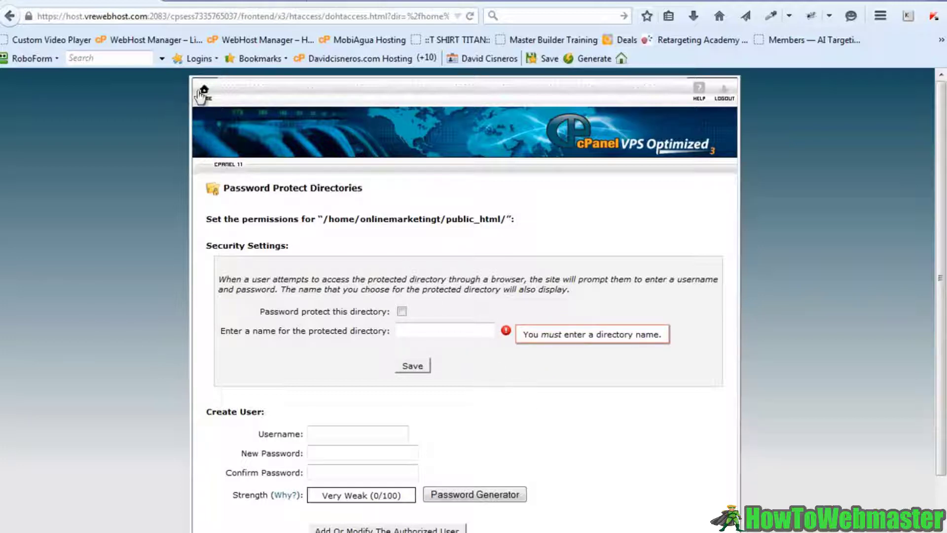
click(11, 16)
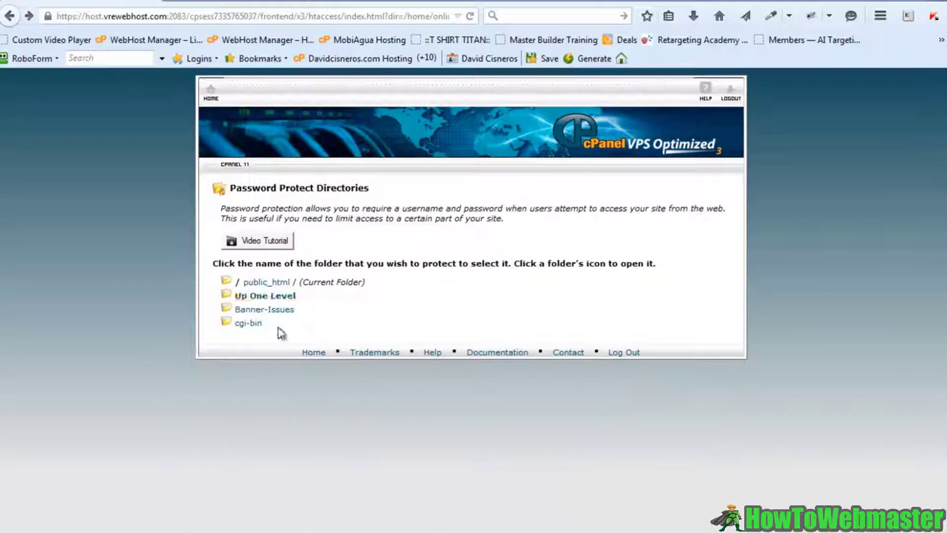
click(272, 311)
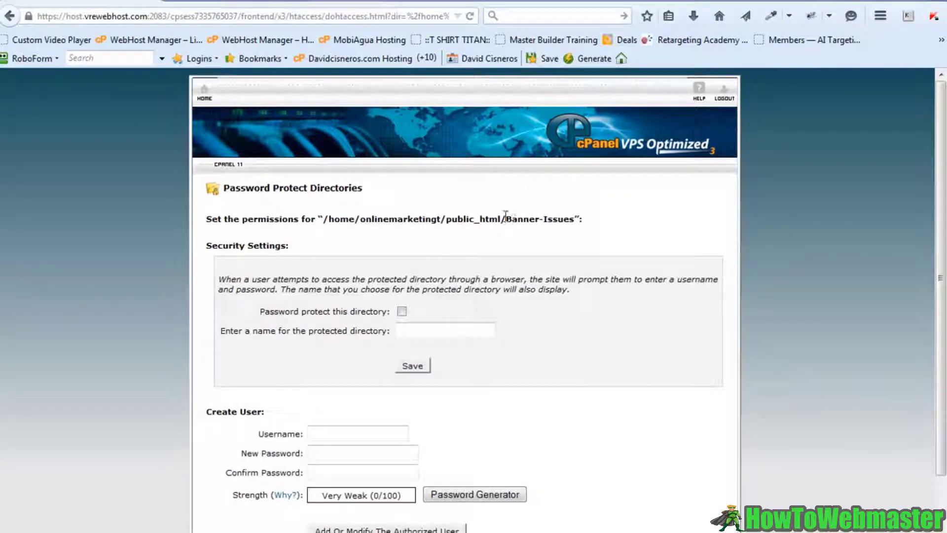
drag(505, 219, 573, 219)
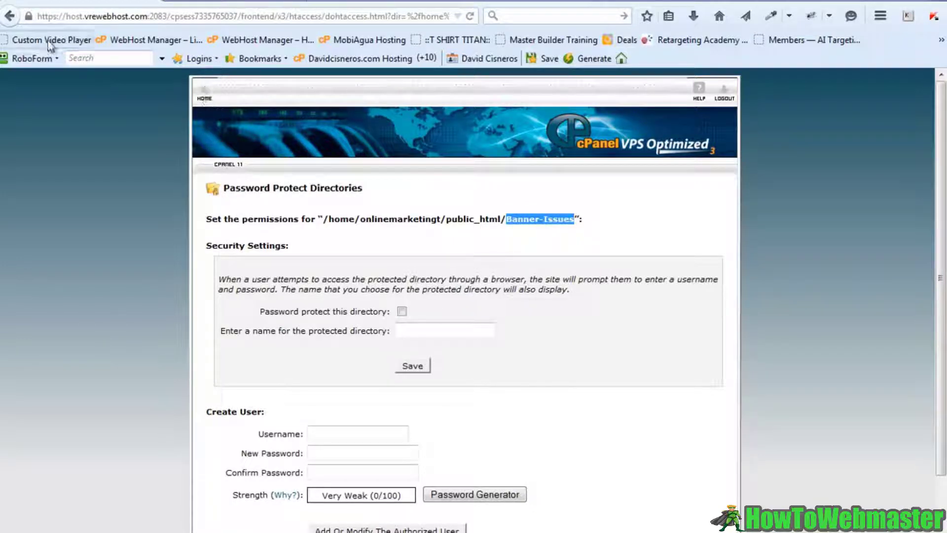
click(9, 15)
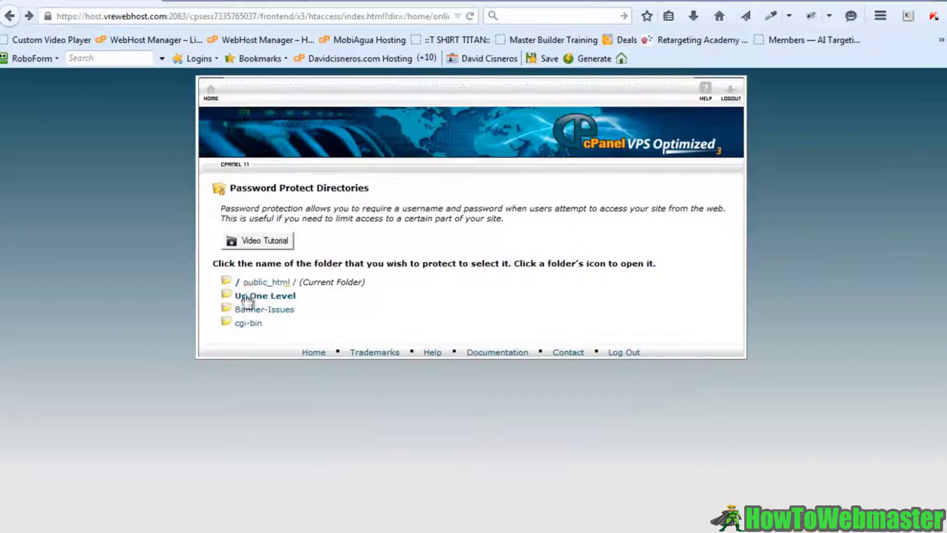
- Enable password protection on Banner-Issues with the protected name 'Product' and save
click(249, 310)
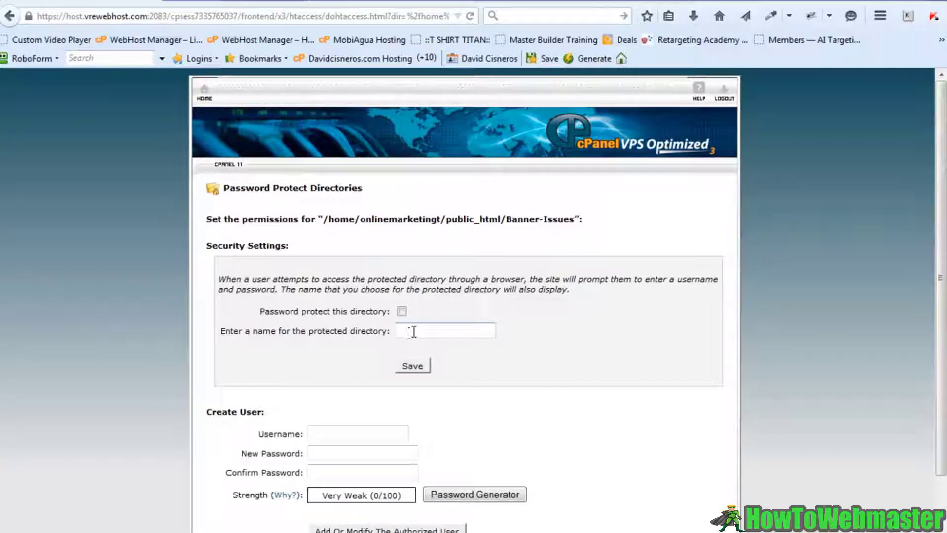
click(401, 311)
click(405, 326)
text(Pros)
key(BackSpace)
text(duct)
click(414, 366)
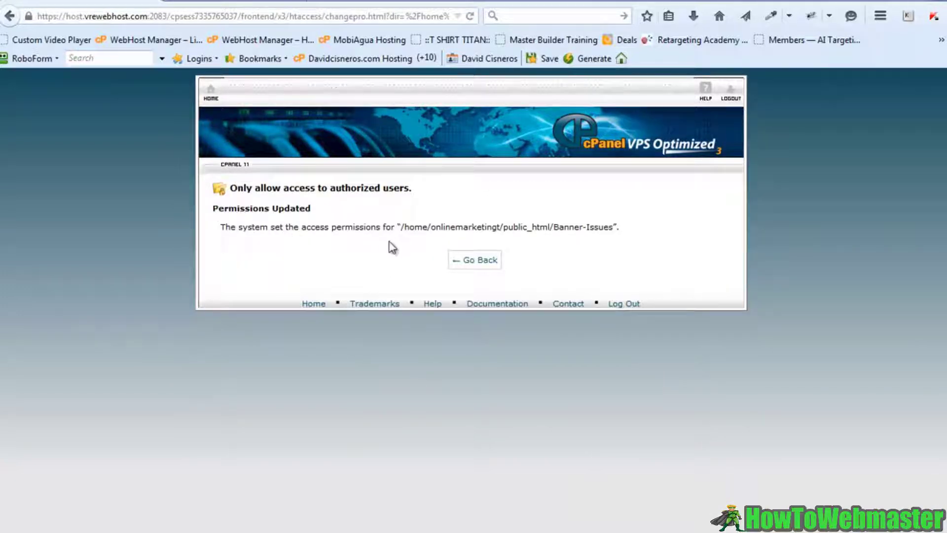
- Load the offline/Banner-Issues address in a new browser tab
click(320, 5)
text(off)
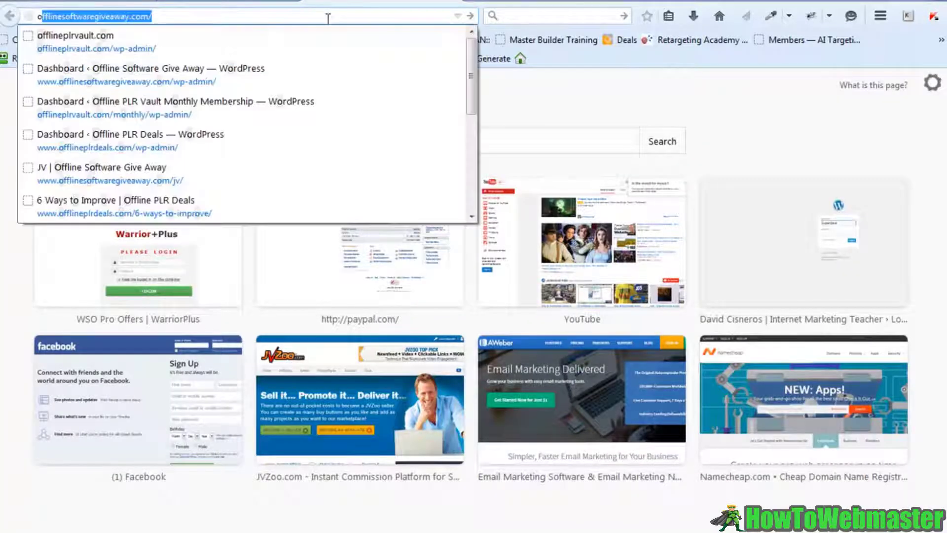
text(l)
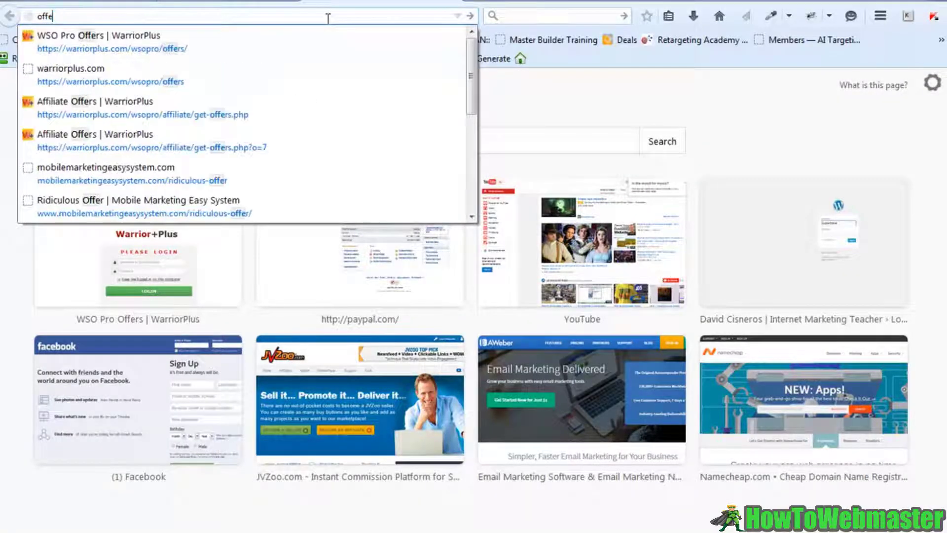
text(inemarketingtutorialvideos.com)
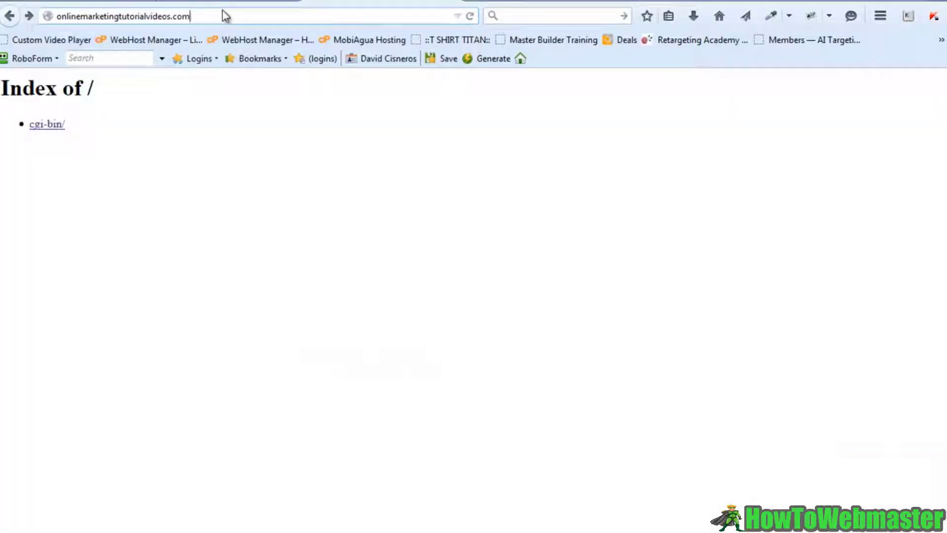
text(/B)
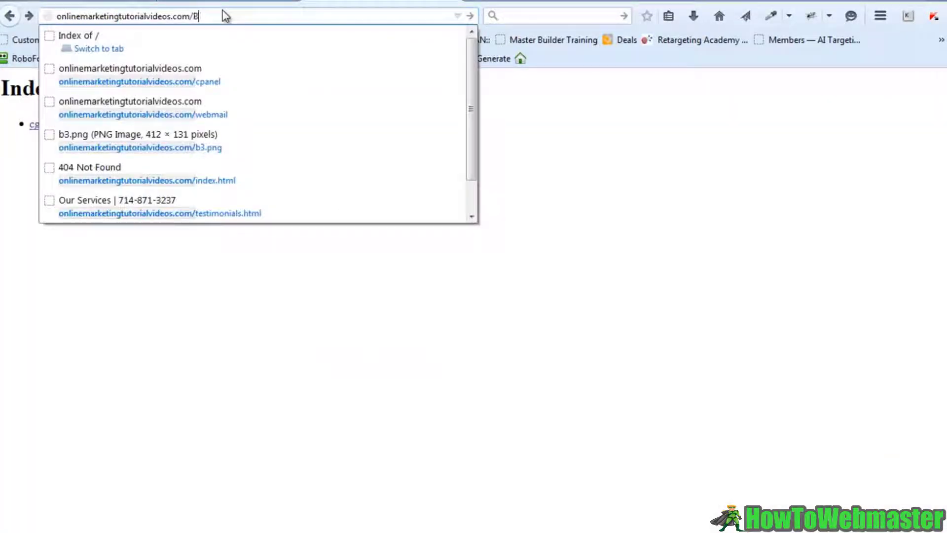
text(anner-Issues)
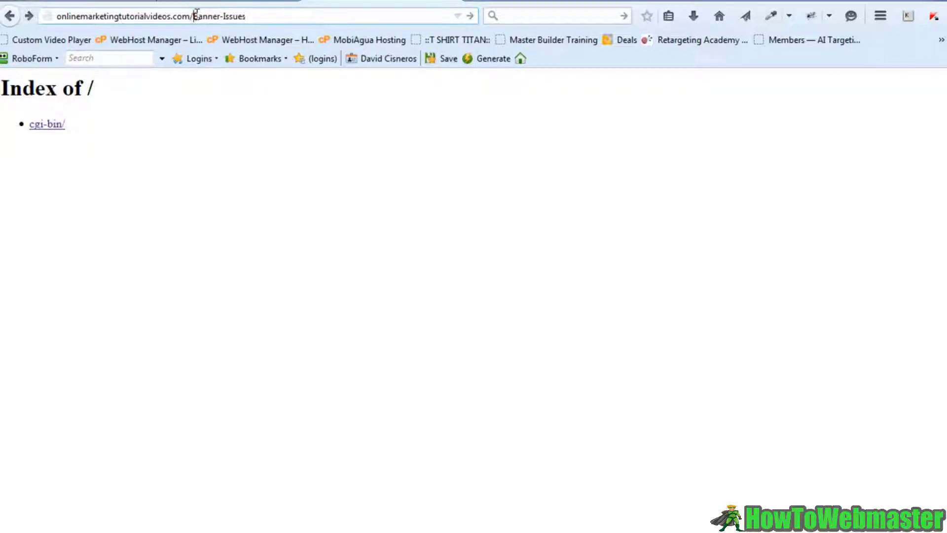
drag(194, 15, 251, 16)
click(259, 16)
key(Return)
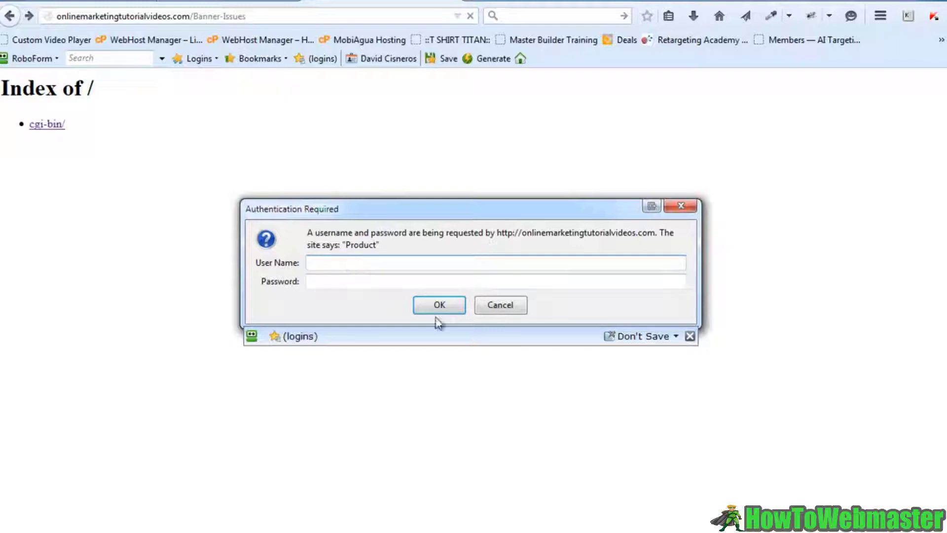
- Cancel the Authentication Required prompt to confirm access is refused, then return to cPanel
click(690, 337)
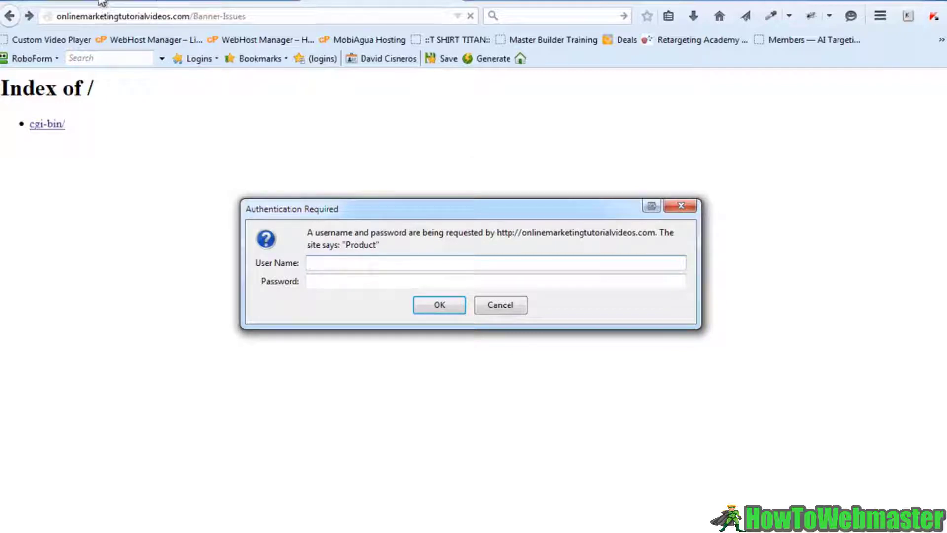
click(508, 308)
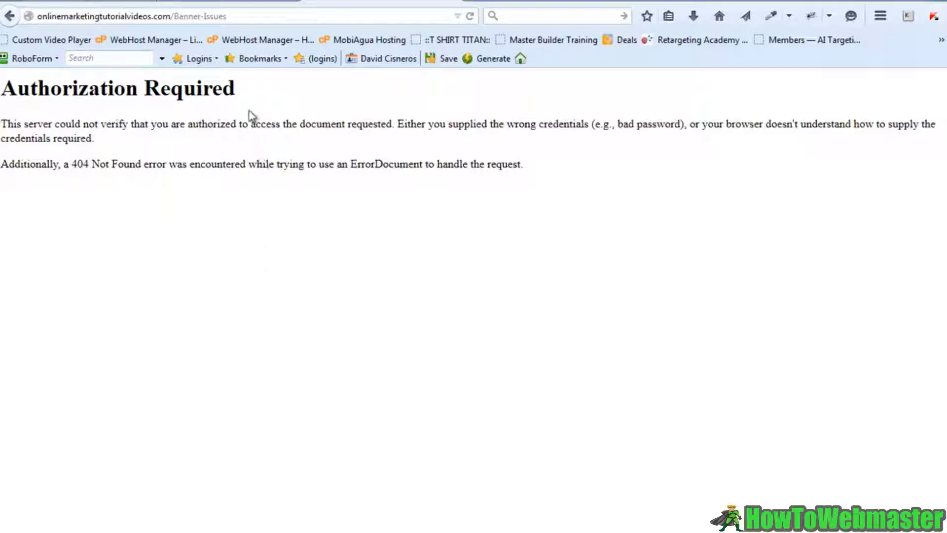
click(232, 16)
drag(231, 17, 36, 16)
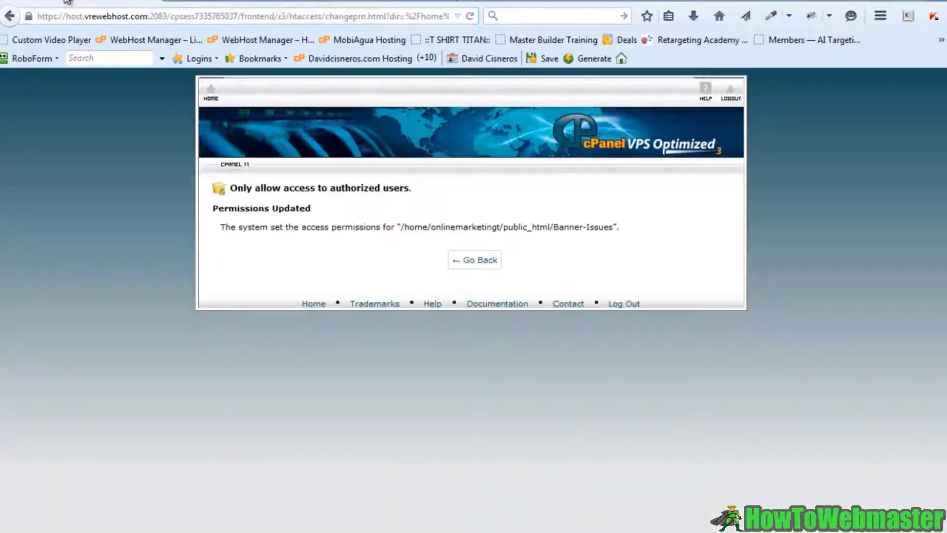
click(69, 3)
- Back on Banner-Issues' protection settings, enter a username in the Create User form
click(477, 260)
scroll(531, 390, down, 3)
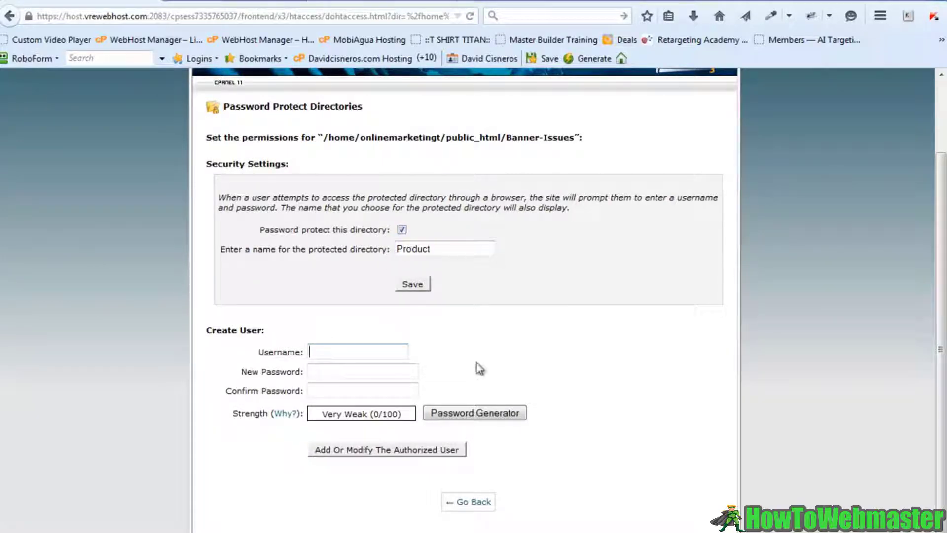
click(496, 362)
text(davidc)
key(Tab)
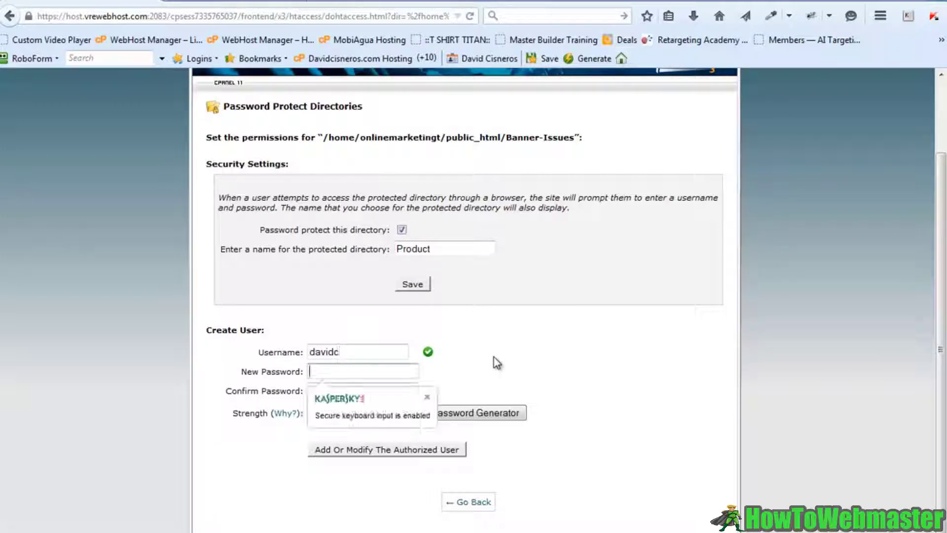
drag(344, 352, 306, 353)
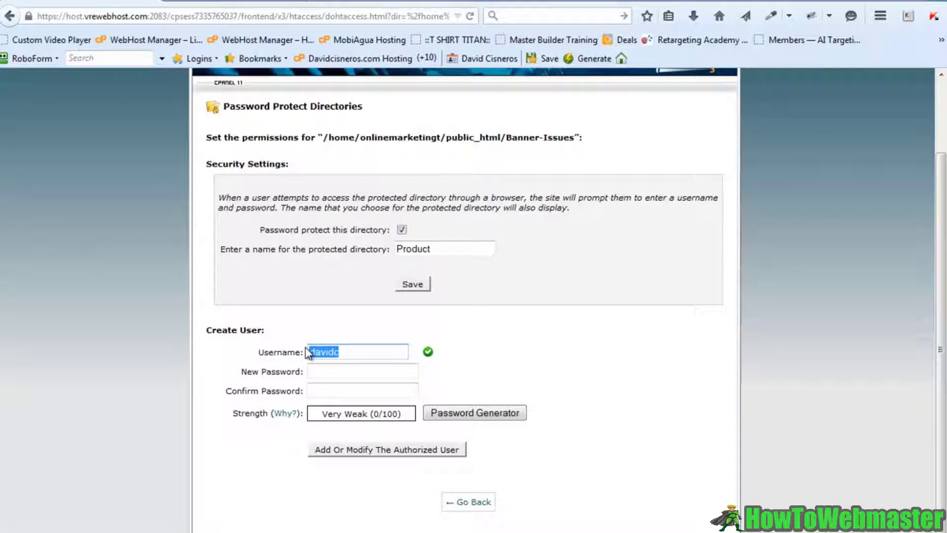
text(on)
text(oductowner)
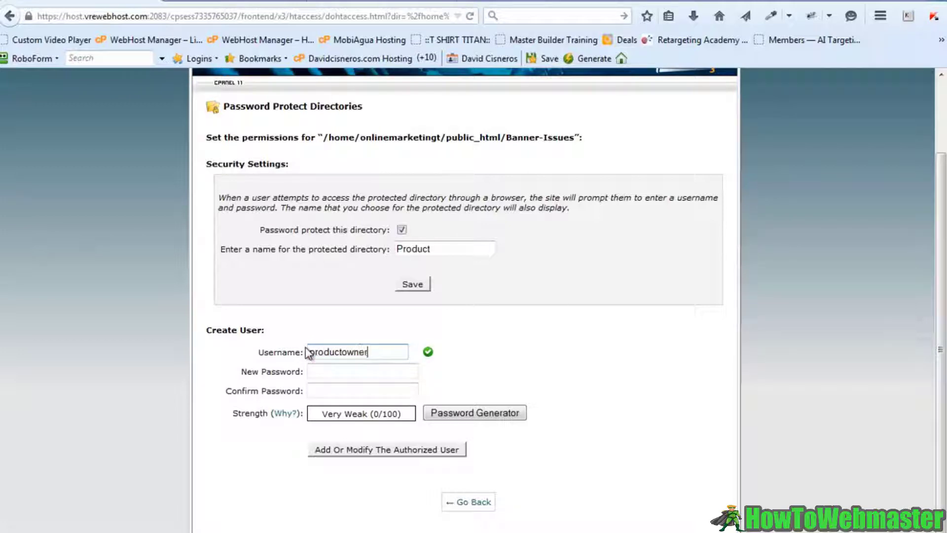
- Enter and confirm the new user's password, then replace the username with the final one
click(338, 372)
text(••••••)
click(333, 386)
text(•••••••)
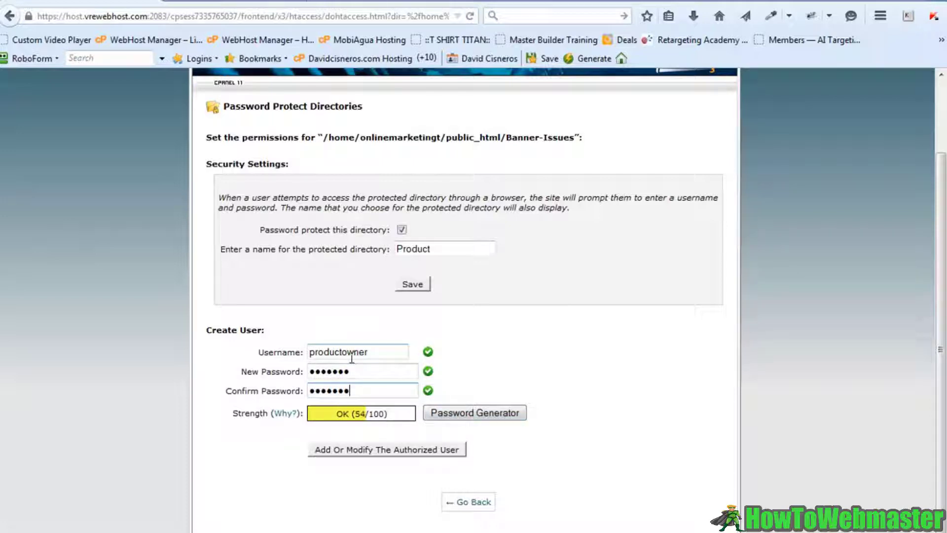
drag(372, 351, 306, 349)
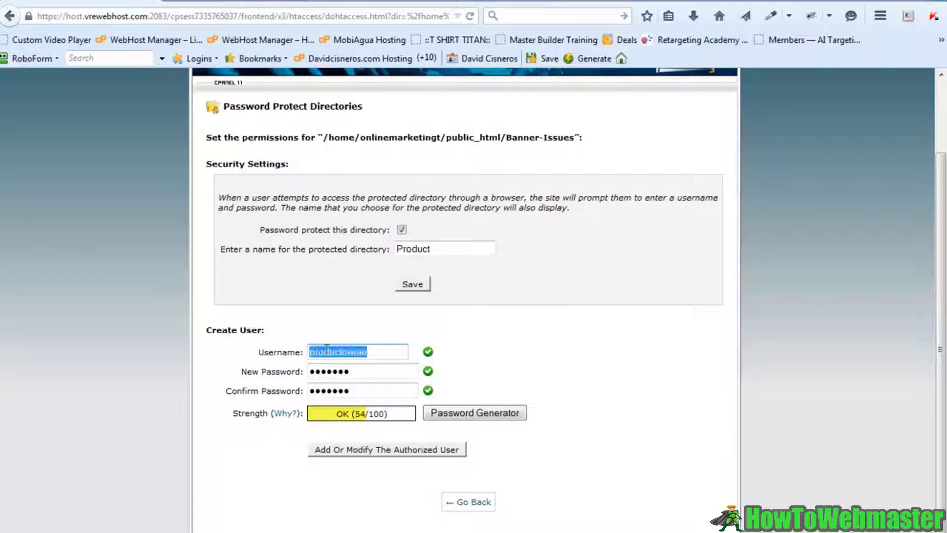
text(download)
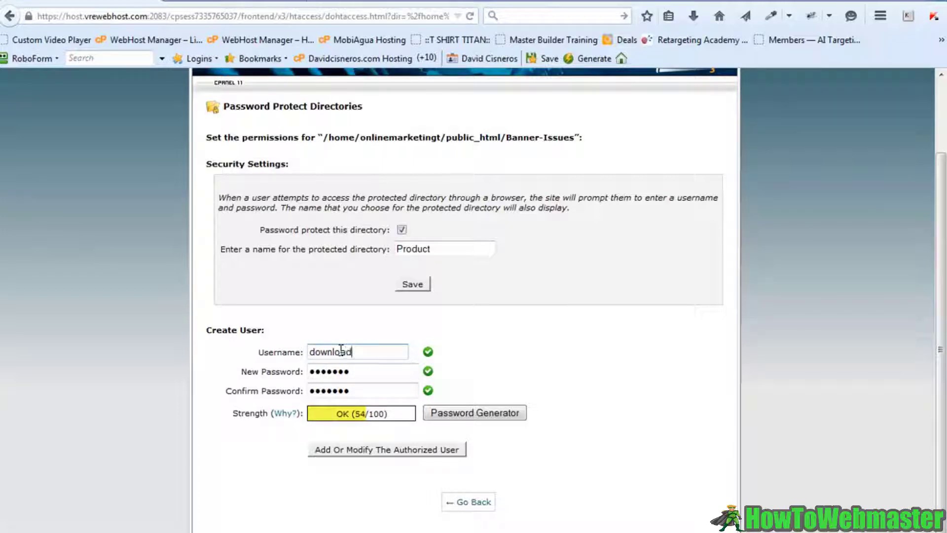
text(product)
- Create the authorized user, then close Firefox's remember-password popup and RoboForm's save bar
click(368, 450)
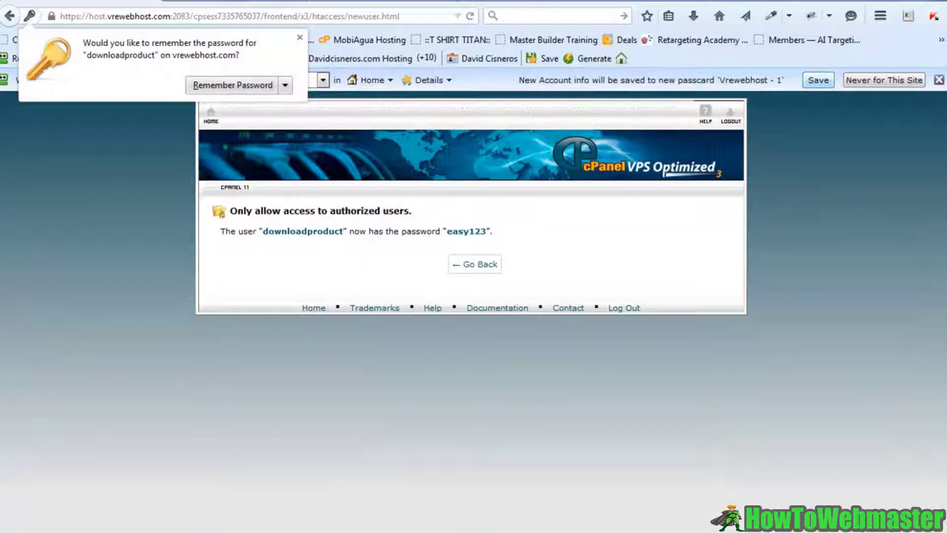
click(299, 38)
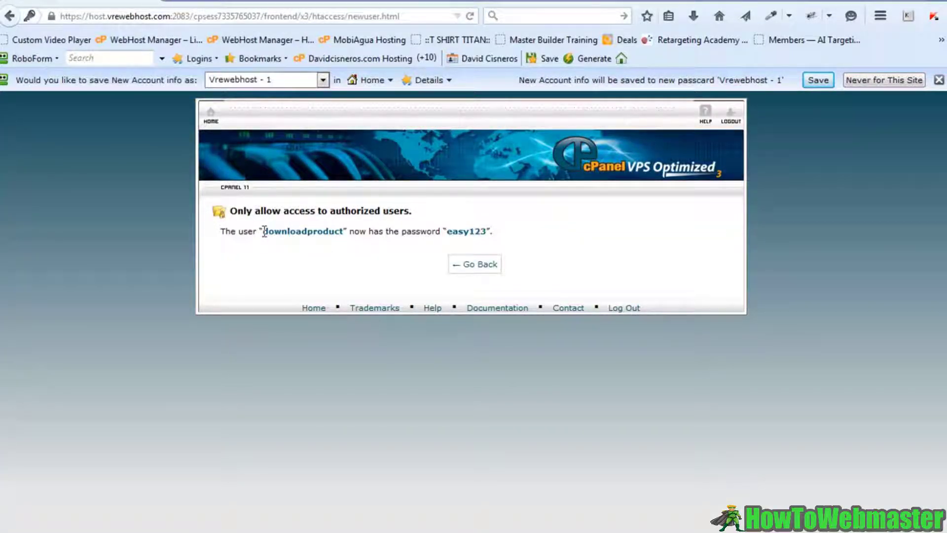
drag(264, 231, 343, 232)
key(ctrl+c)
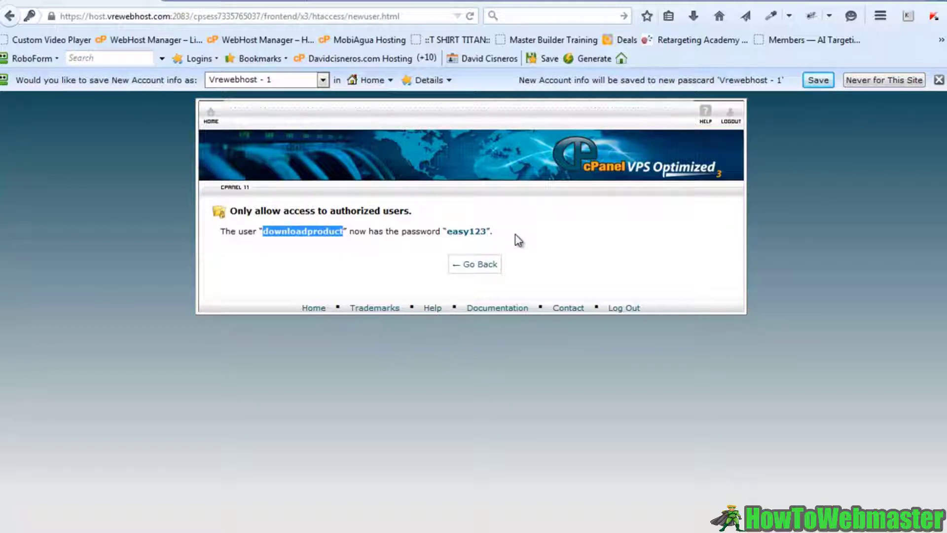
click(938, 80)
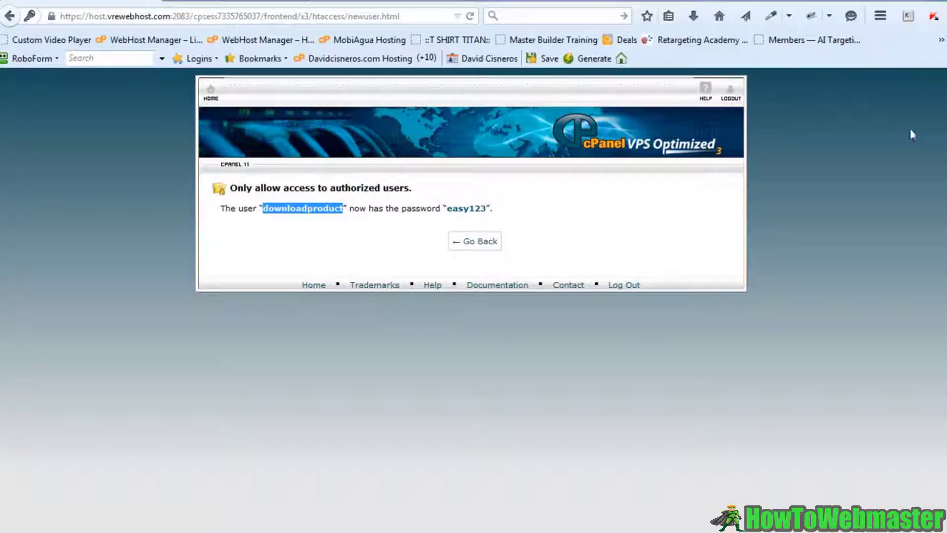
click(618, 257)
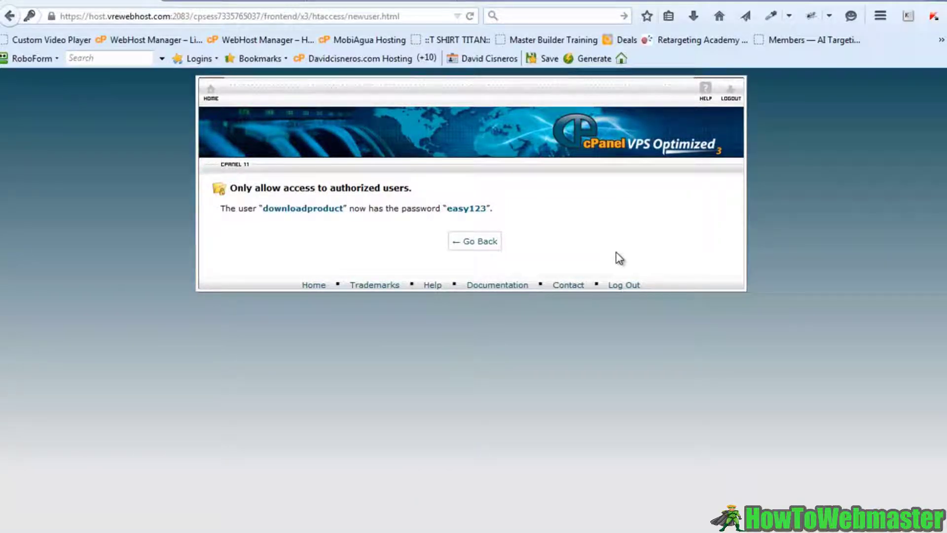
- Reload Banner-Issues and sign in with the new user's credentials to see its file index
click(374, 5)
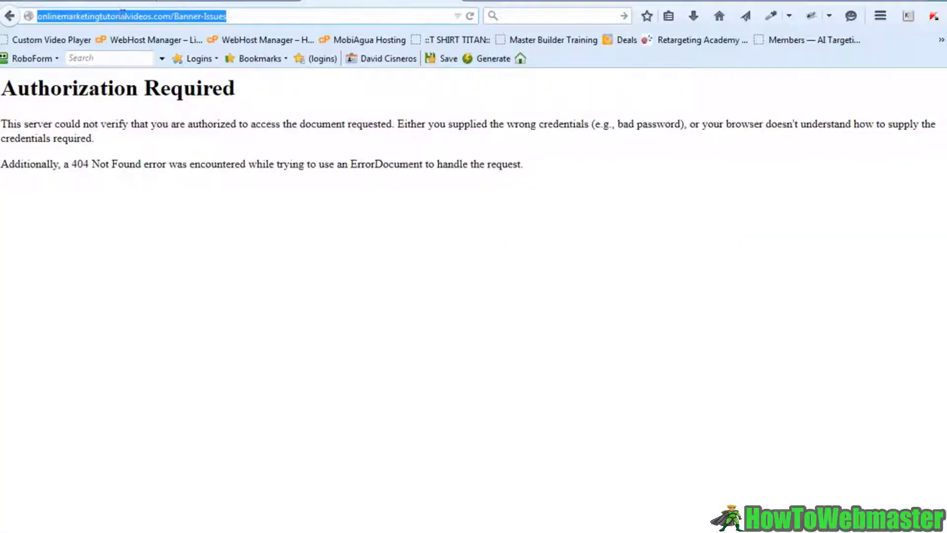
click(211, 16)
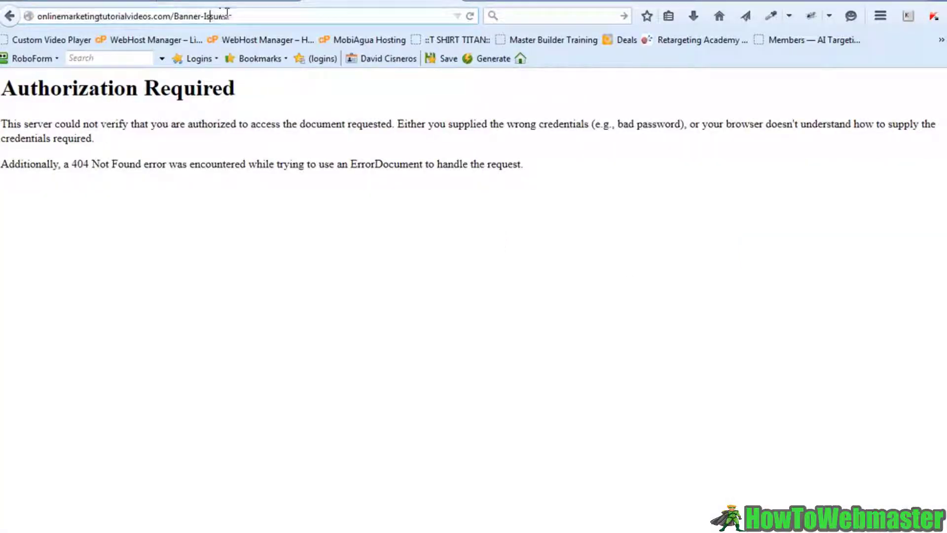
key(Return)
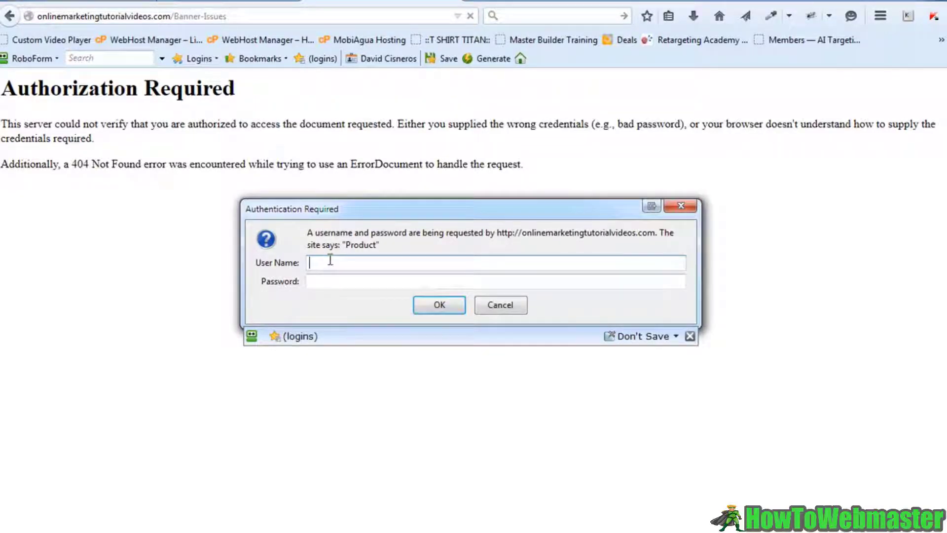
key(ctrl+v)
click(339, 281)
text(•••••)
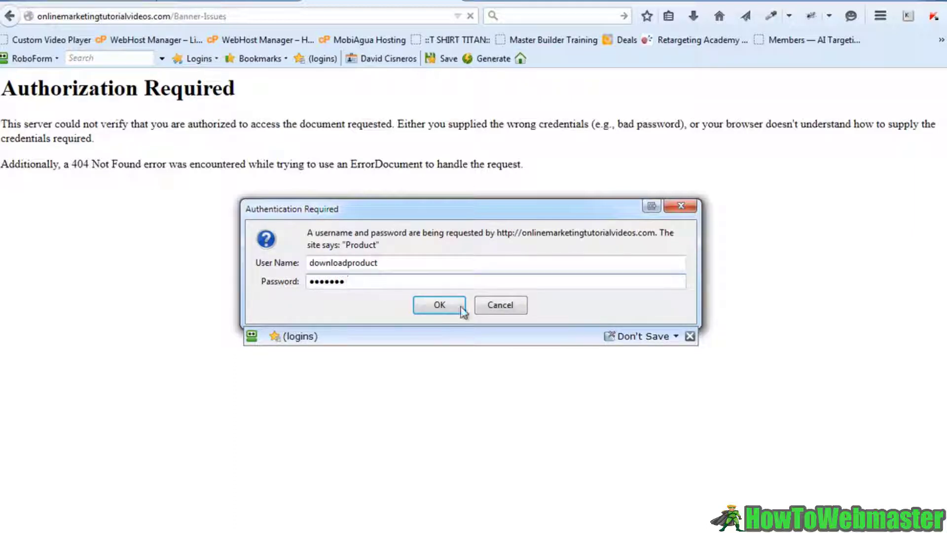
click(443, 306)
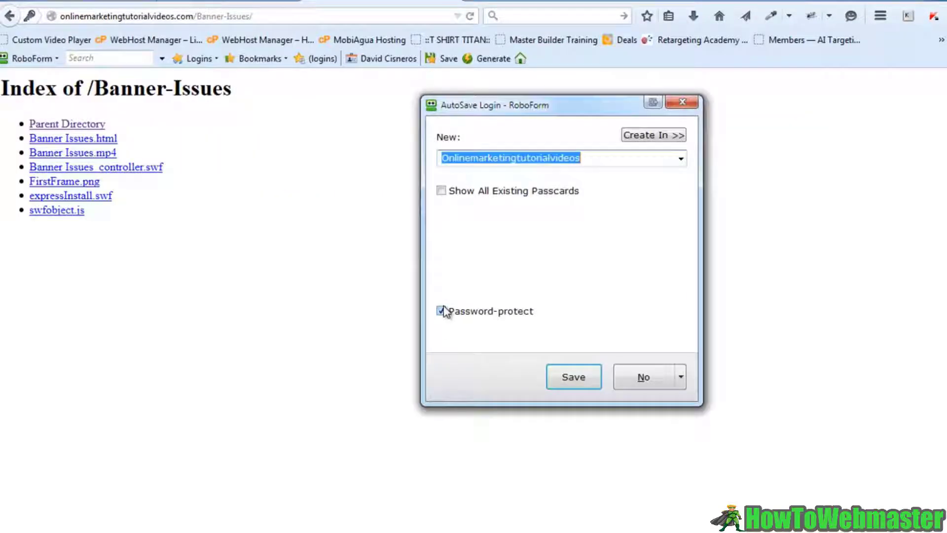
click(689, 107)
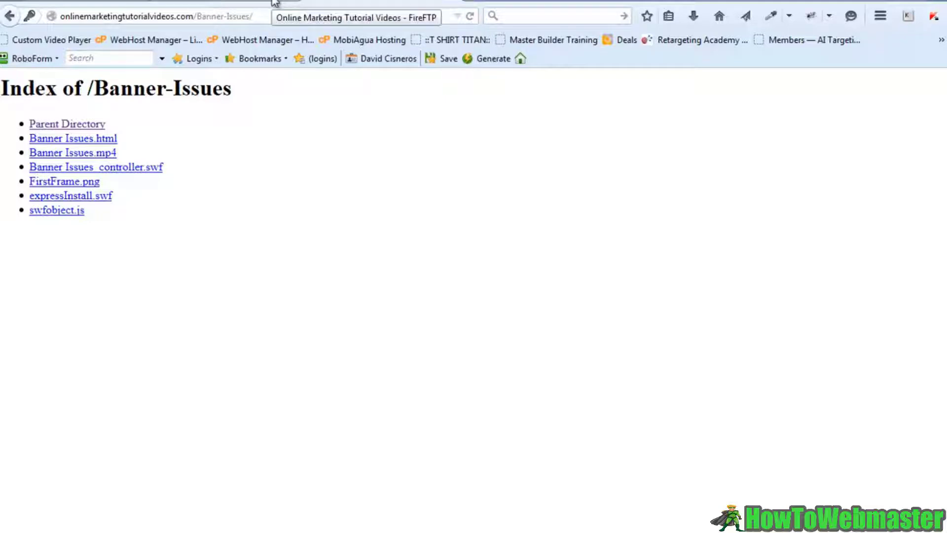
- Go from the cPanel user-created confirmation back to the cPanel home page
click(98, 1)
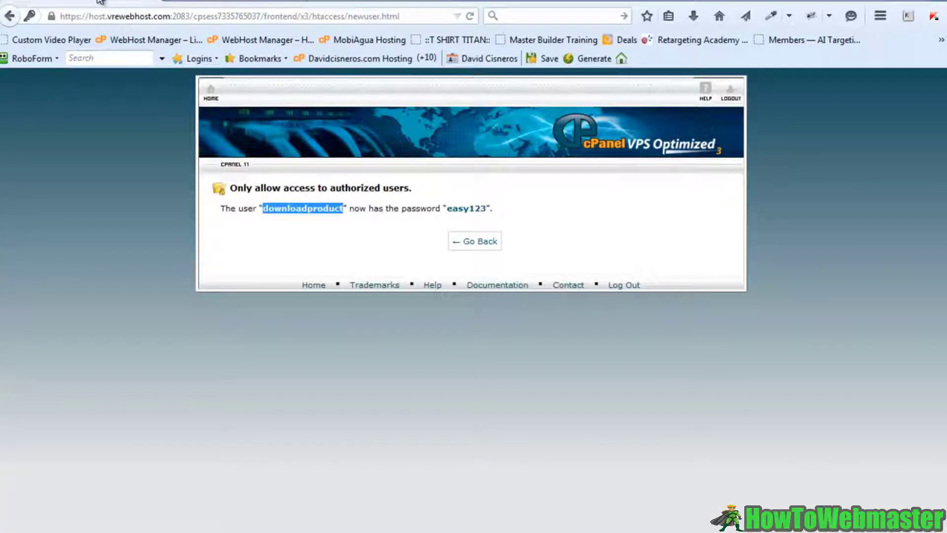
click(213, 104)
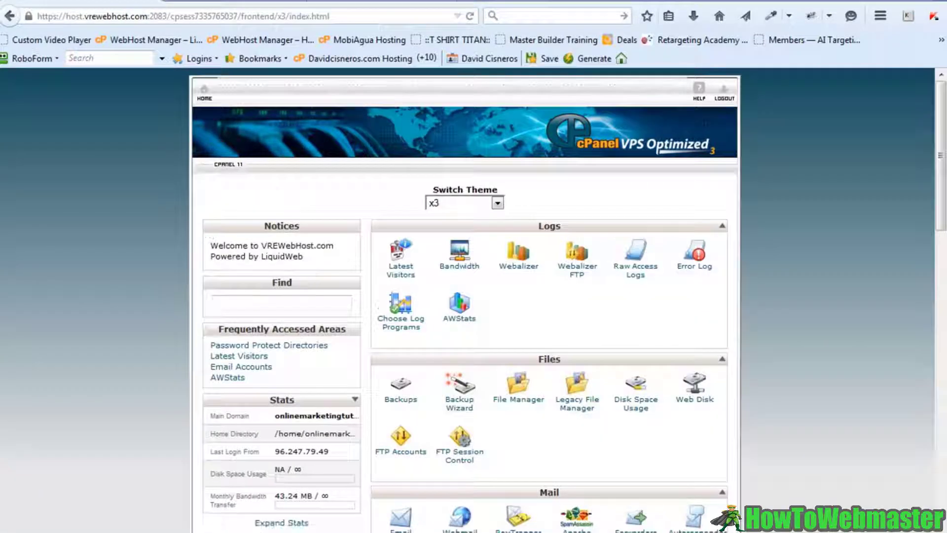